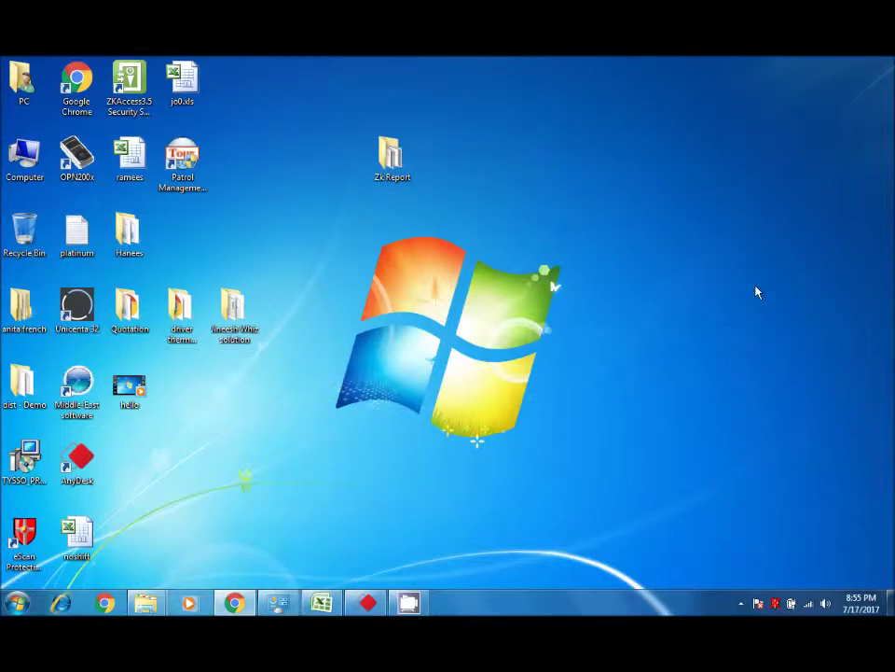
# Connect the PC to the unsecured printer-AP wireless network instead of LEC
pyautogui.click(811, 601)
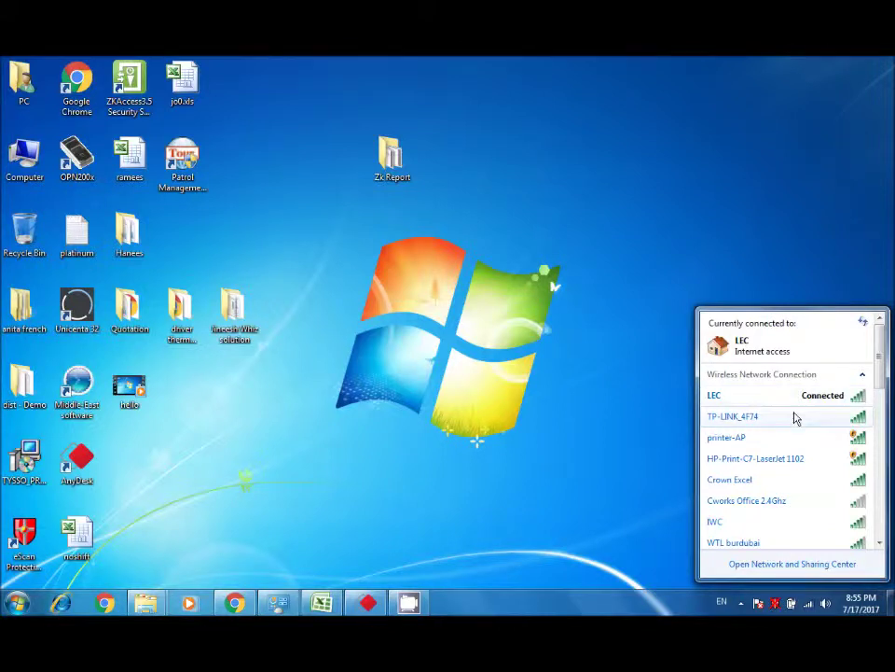
pyautogui.moveTo(783, 437)
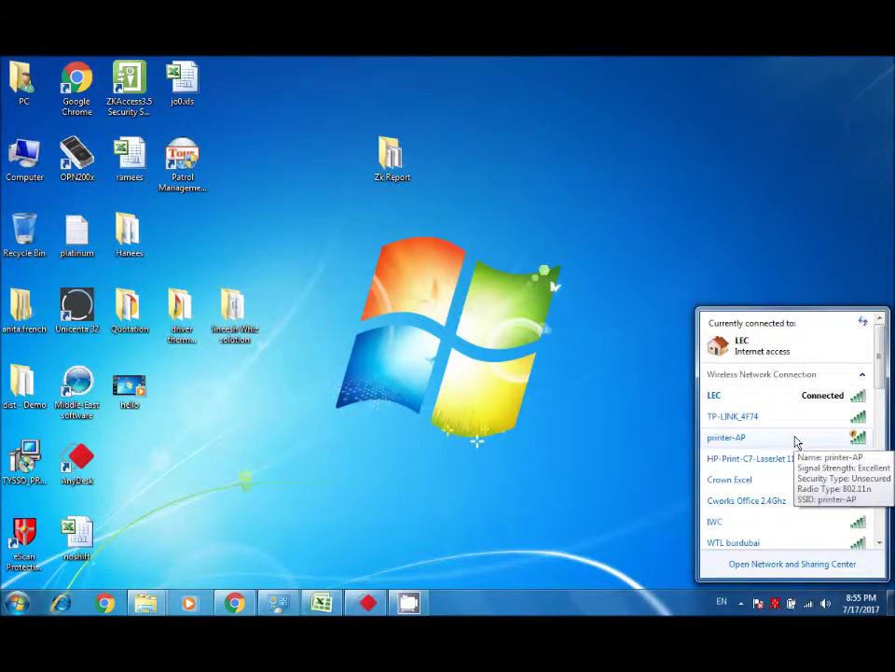
pyautogui.click(795, 439)
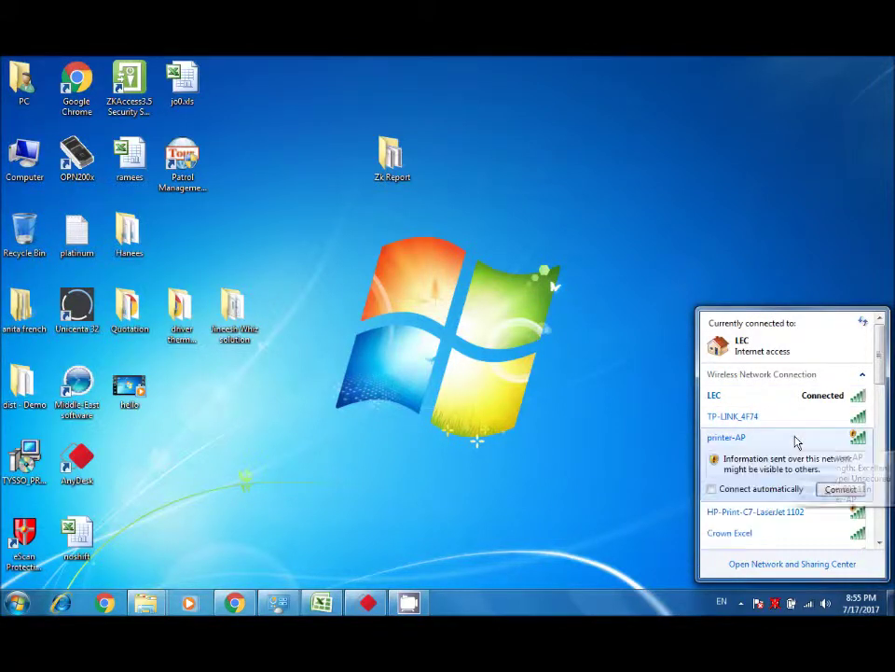
pyautogui.click(827, 489)
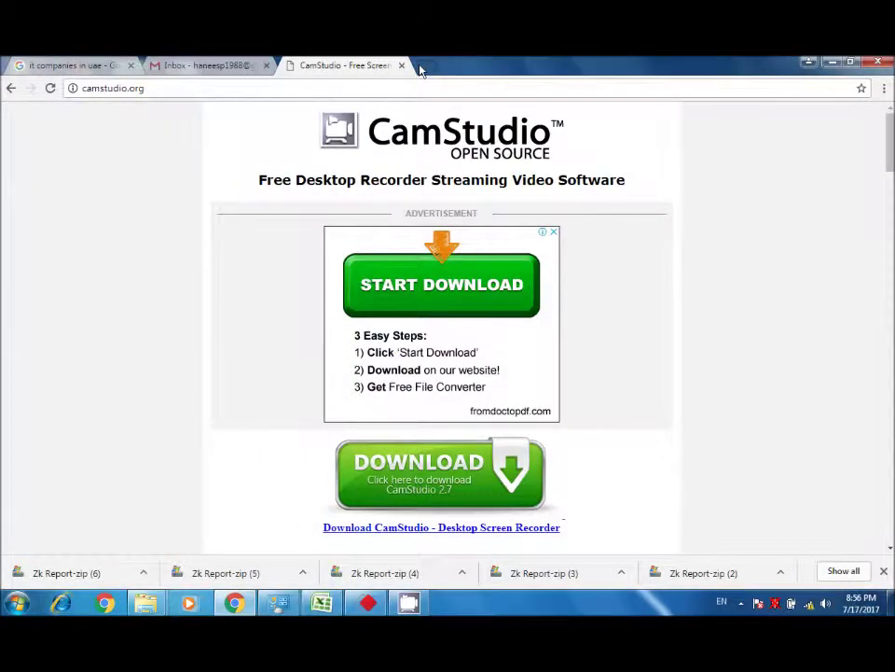
pyautogui.click(422, 65)
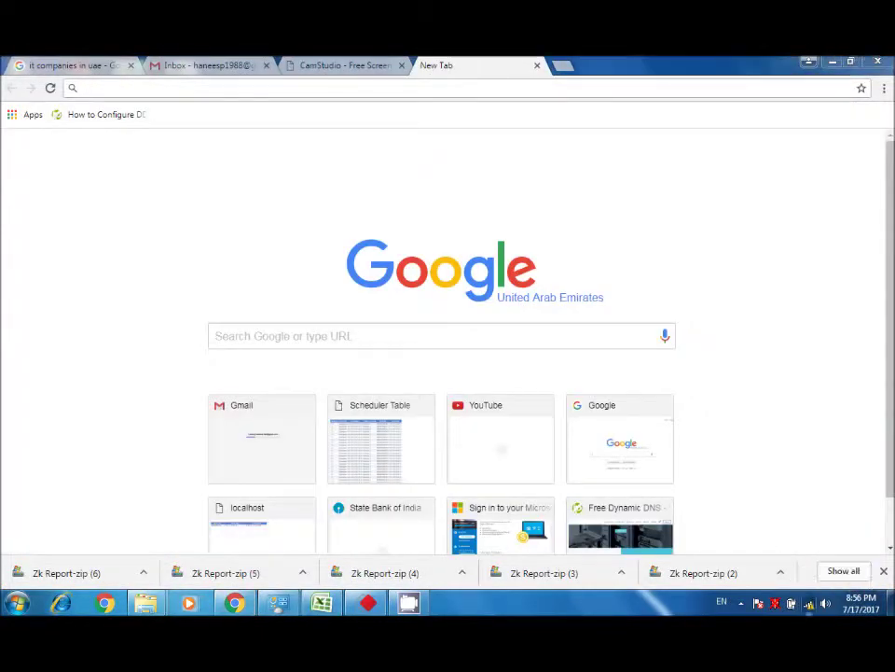
# Load the module's configuration page at 192.168.0.1 and dismiss the save-password prompt
pyautogui.click(808, 603)
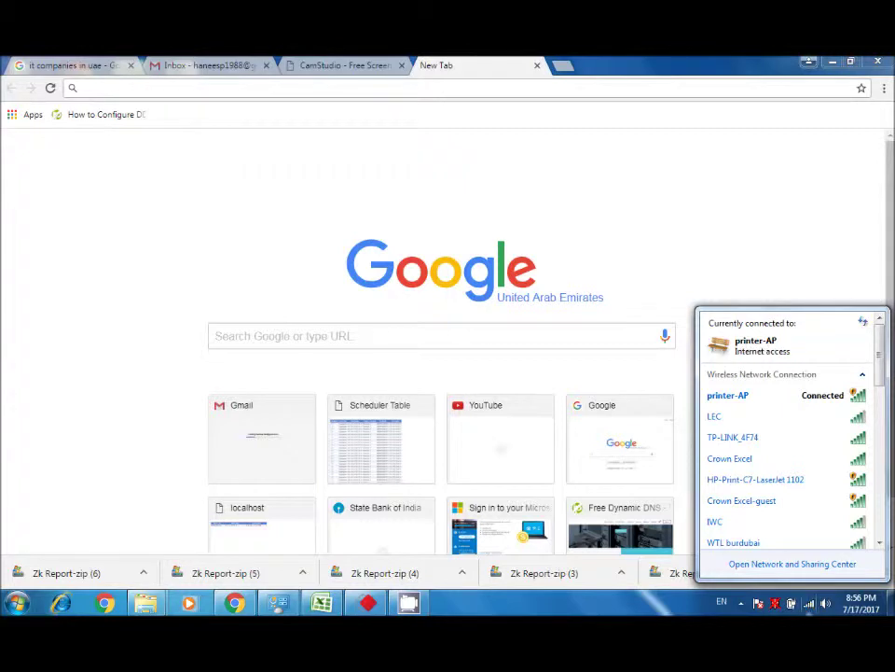
pyautogui.click(522, 90)
pyautogui.write('192')
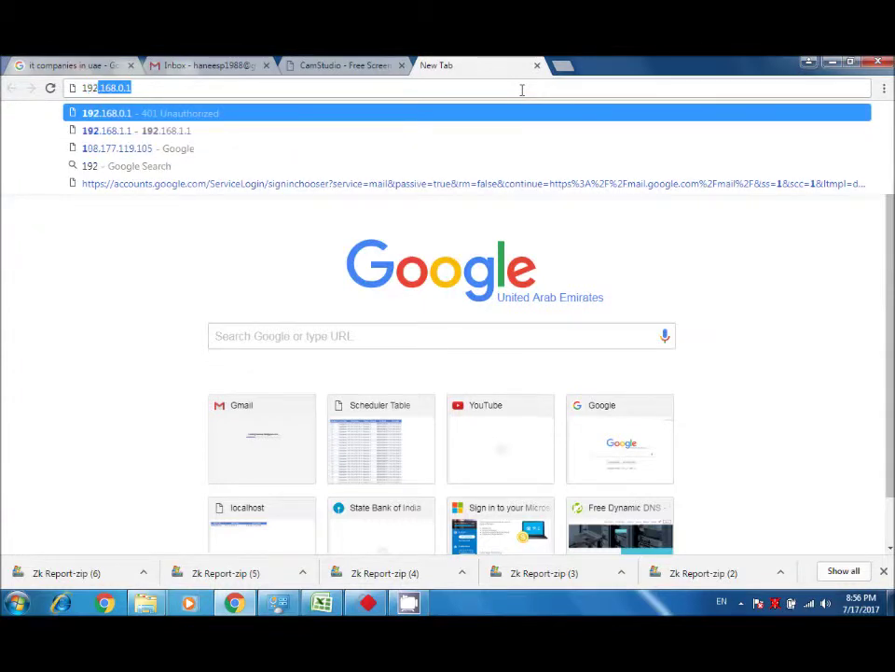
pyautogui.write('.168.')
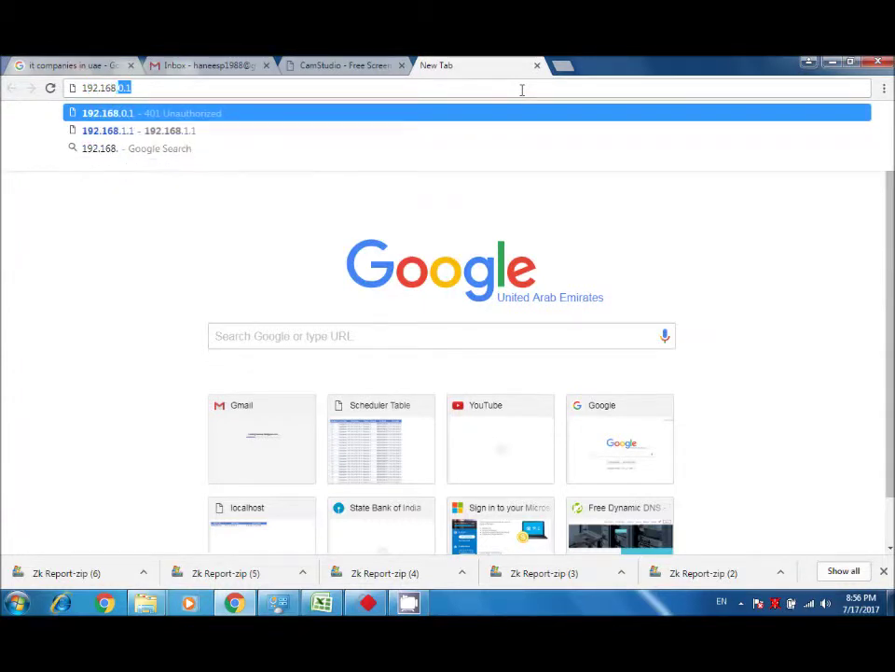
pyautogui.write('0.1')
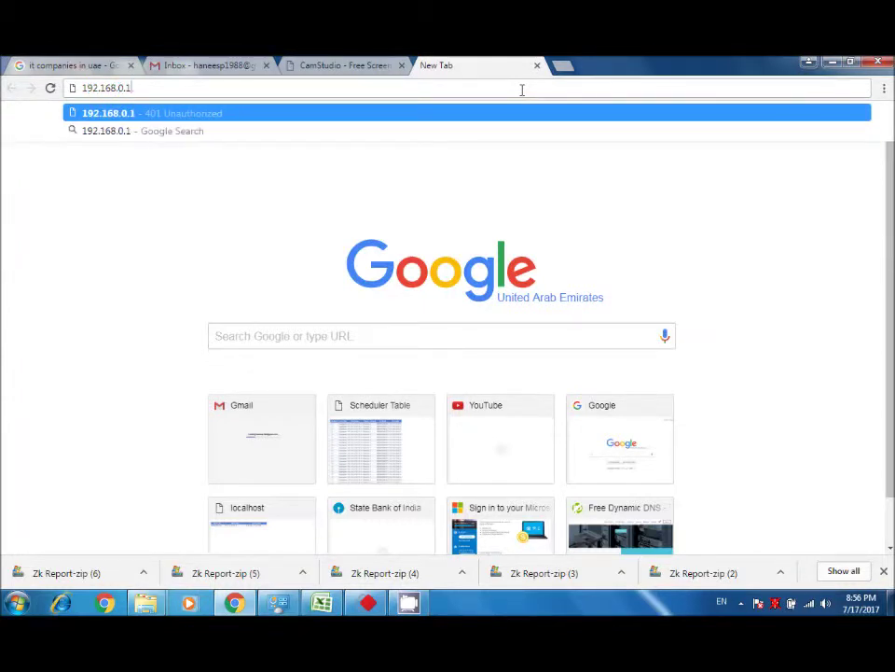
pyautogui.press('Return')
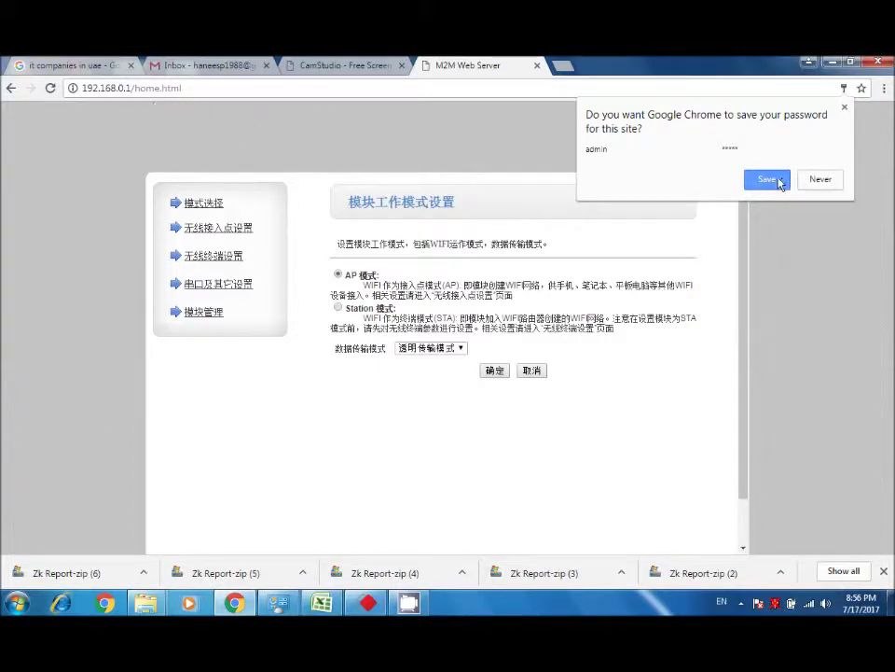
pyautogui.click(767, 179)
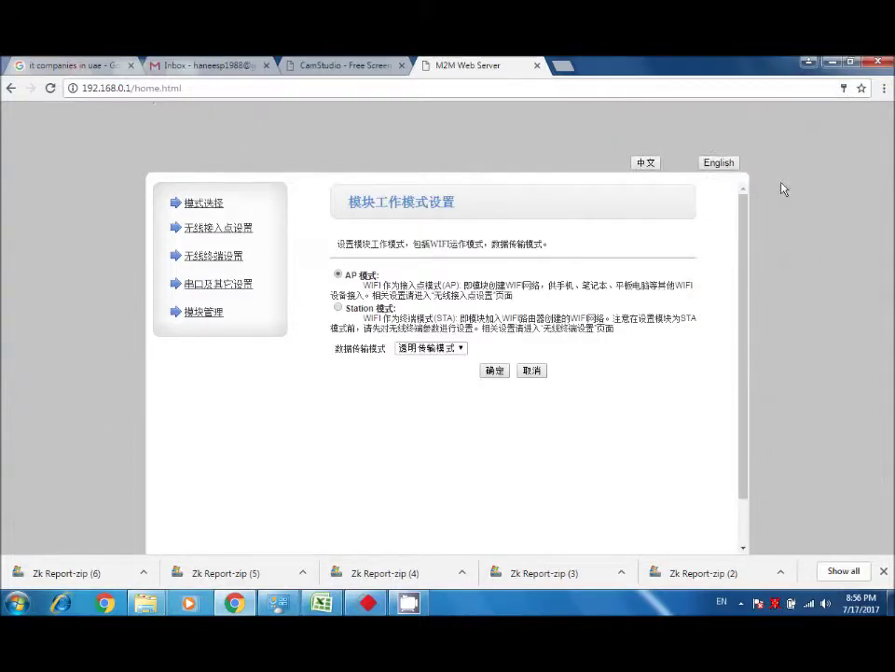
# Switch the configuration page to English and apply STA working mode
pyautogui.click(735, 164)
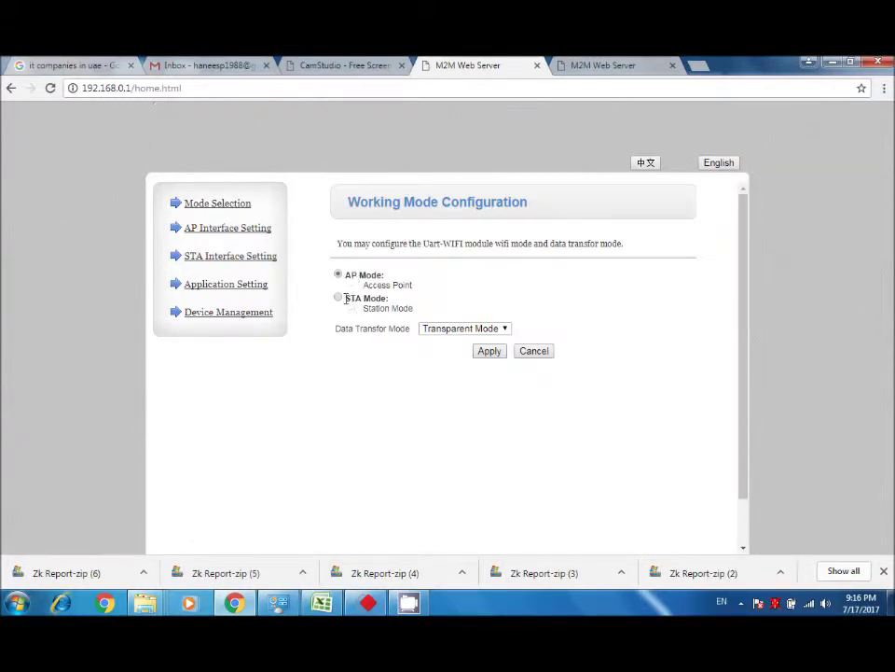
pyautogui.click(487, 353)
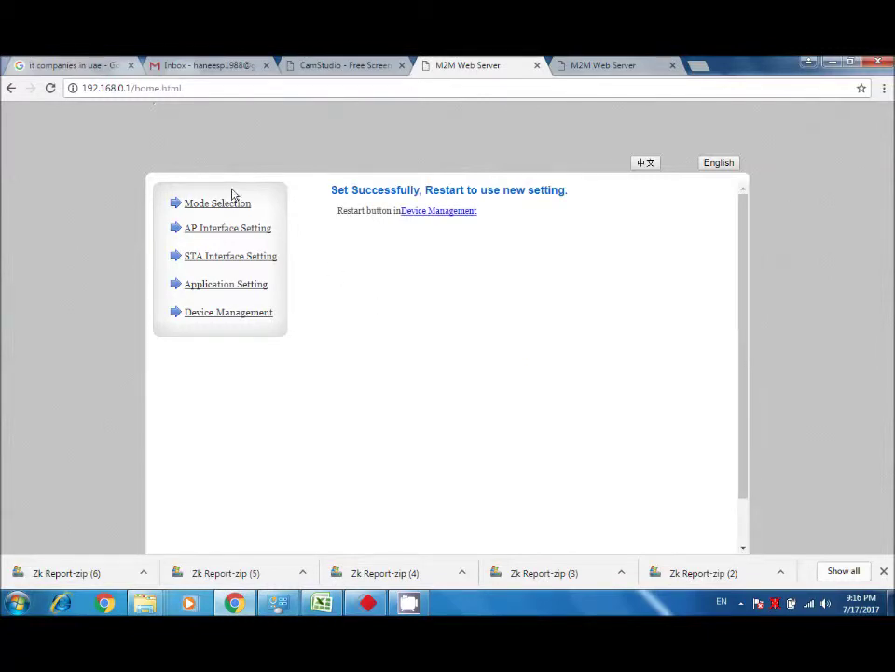
pyautogui.click(207, 233)
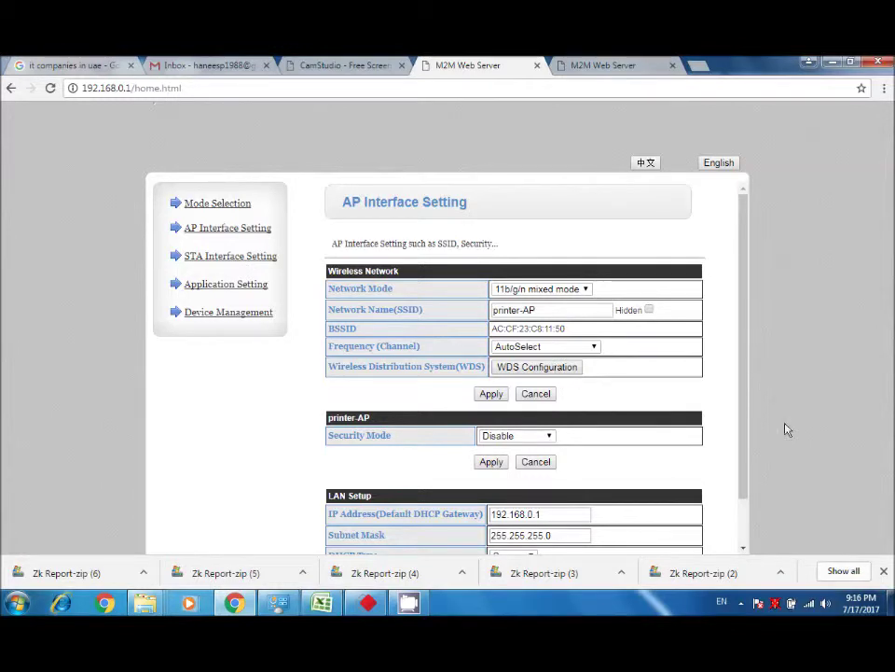
# Change the AP LAN Setup IP address to 192.168.7.1 and save it
pyautogui.moveTo(744, 401); pyautogui.dragTo(719, 479)
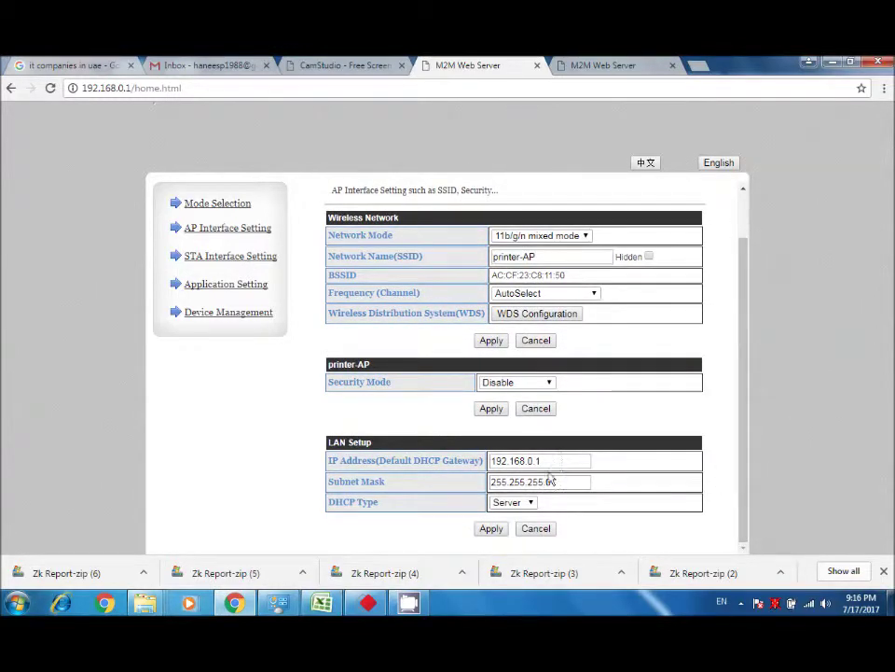
pyautogui.click(275, 263)
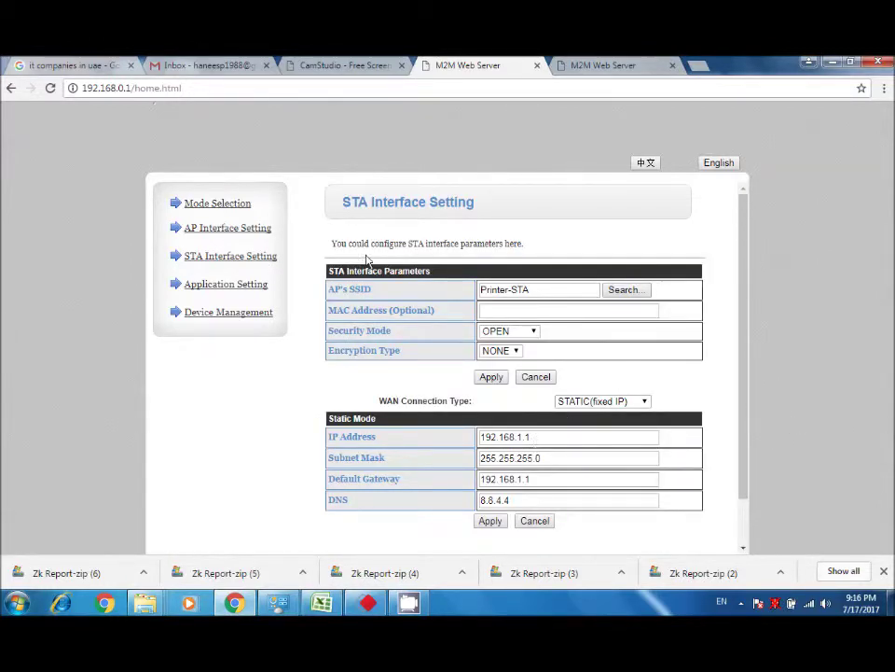
pyautogui.click(236, 233)
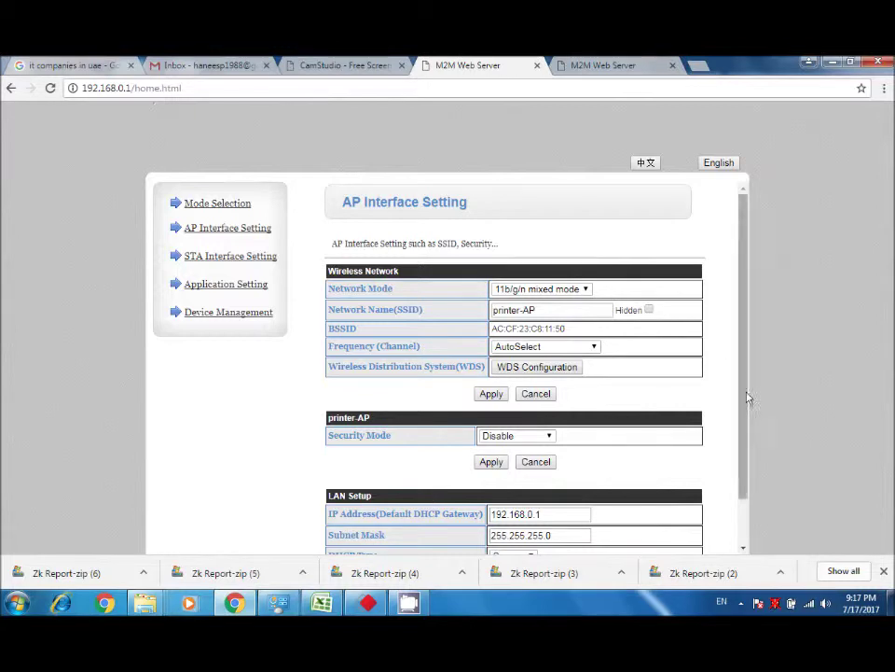
pyautogui.scroll(-1, 746, 441)
pyautogui.click(532, 461)
pyautogui.press('BackSpace')
pyautogui.press('BackSpace')
pyautogui.press('BackSpace')
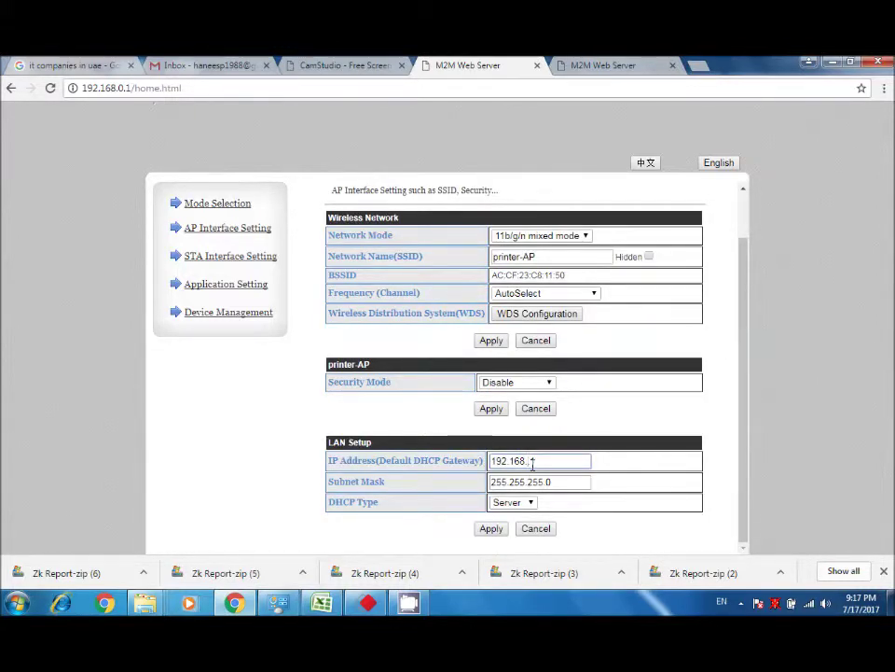
pyautogui.write('7.1')
pyautogui.click(493, 533)
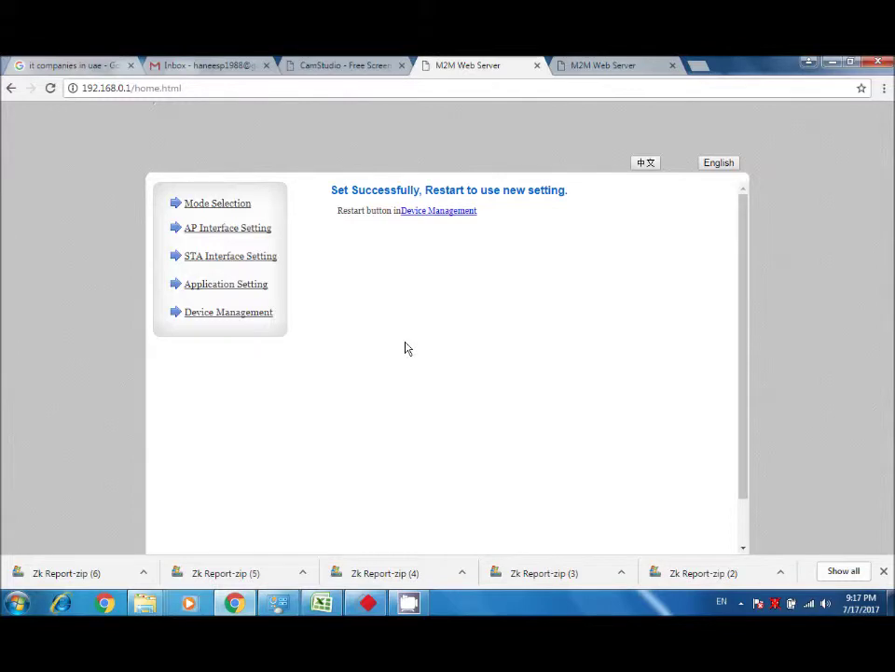
# Replace the station's target network name Printer-STA with LEC
pyautogui.click(248, 257)
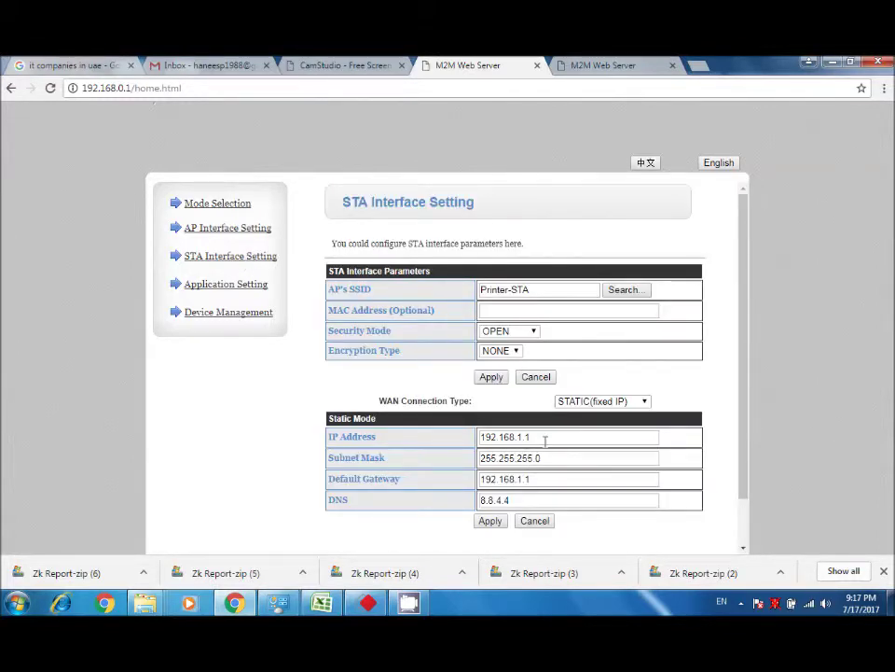
pyautogui.click(546, 441)
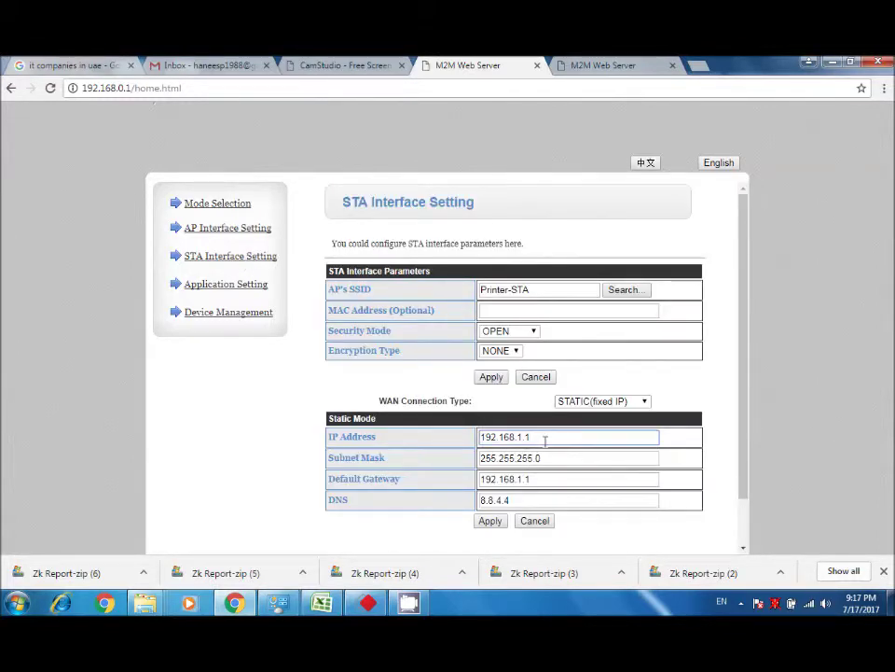
pyautogui.click(555, 288)
pyautogui.hotkey('ctrl', 'a')
pyautogui.press('BackSpace')
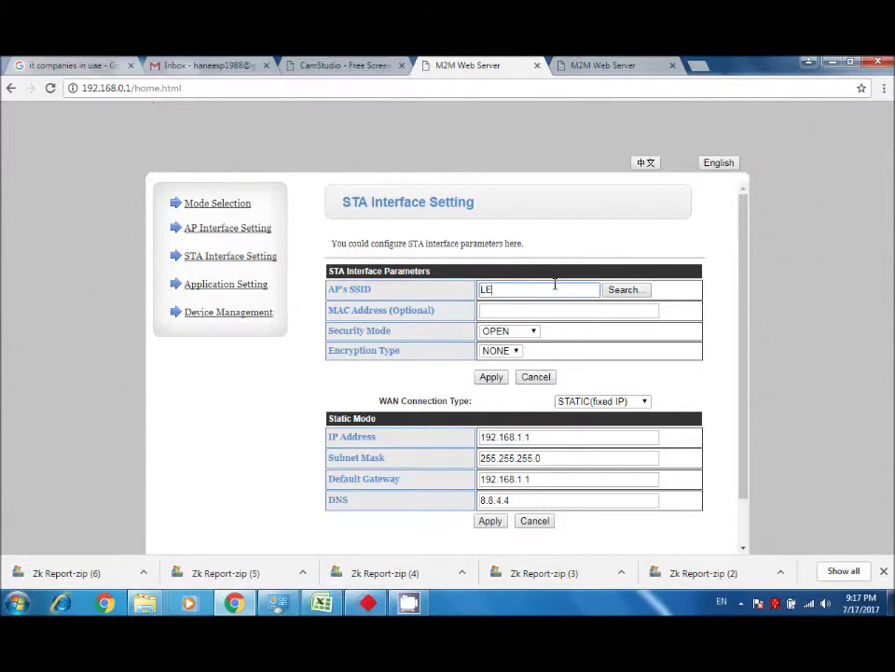
# Set WPA2PSK security with an 8+ character pass phrase and save the settings
pyautogui.click(521, 333)
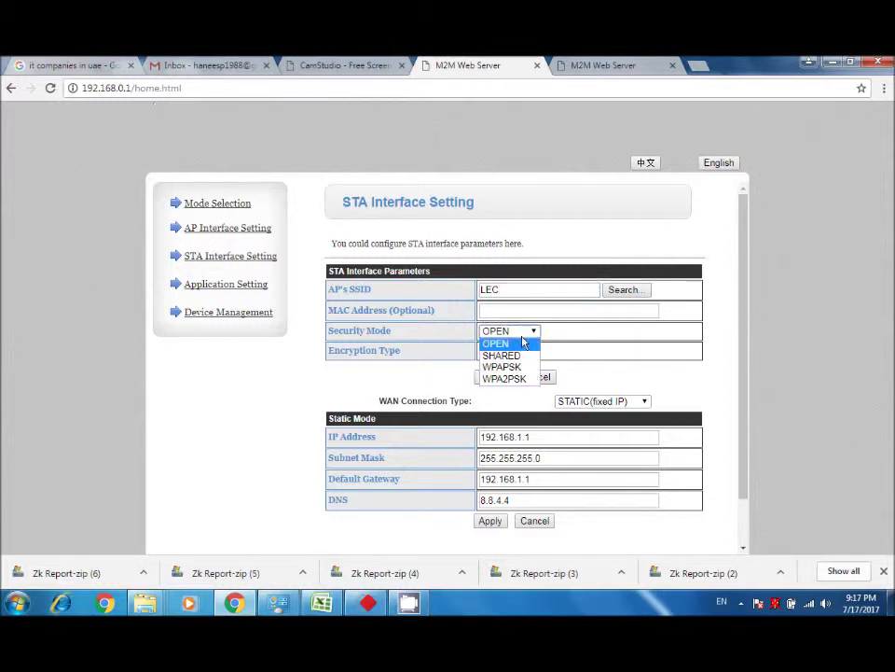
pyautogui.click(504, 371)
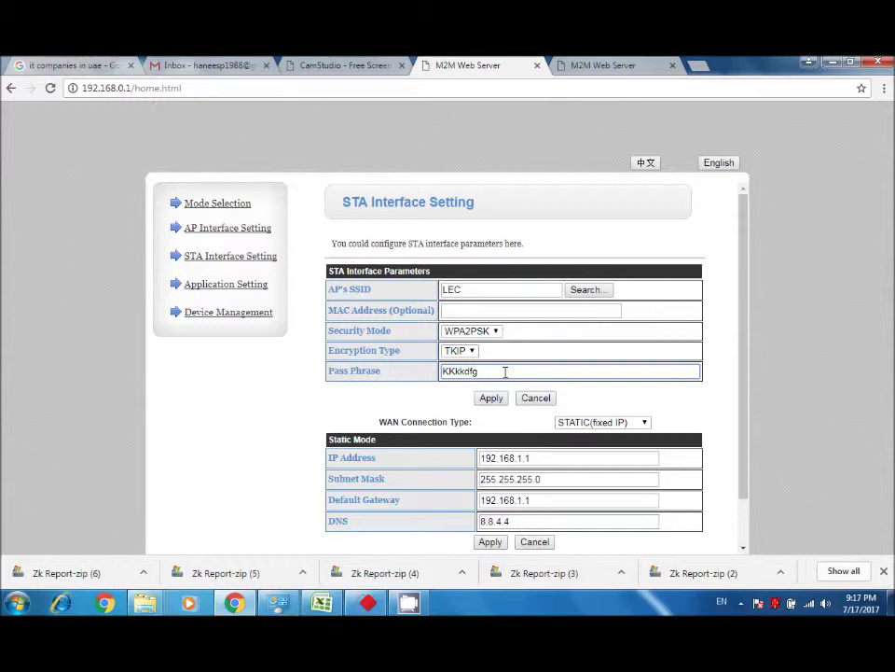
pyautogui.click(491, 399)
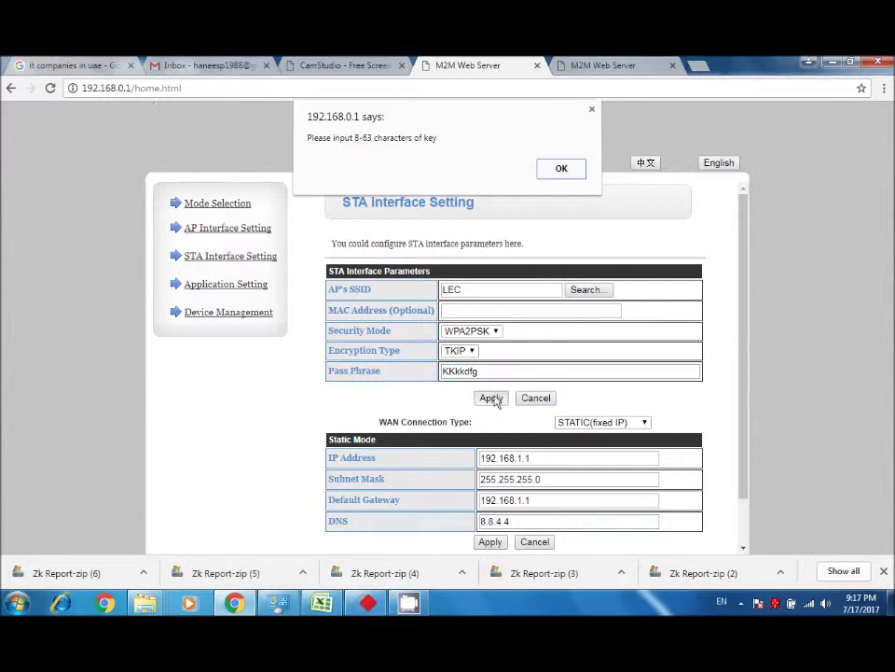
pyautogui.click(561, 171)
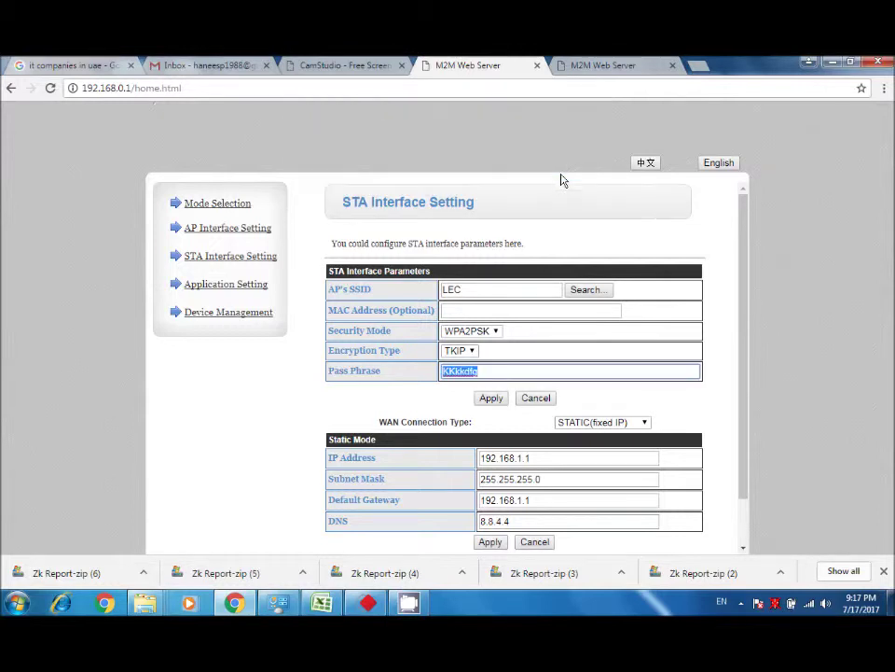
pyautogui.click(523, 373)
pyautogui.click(487, 399)
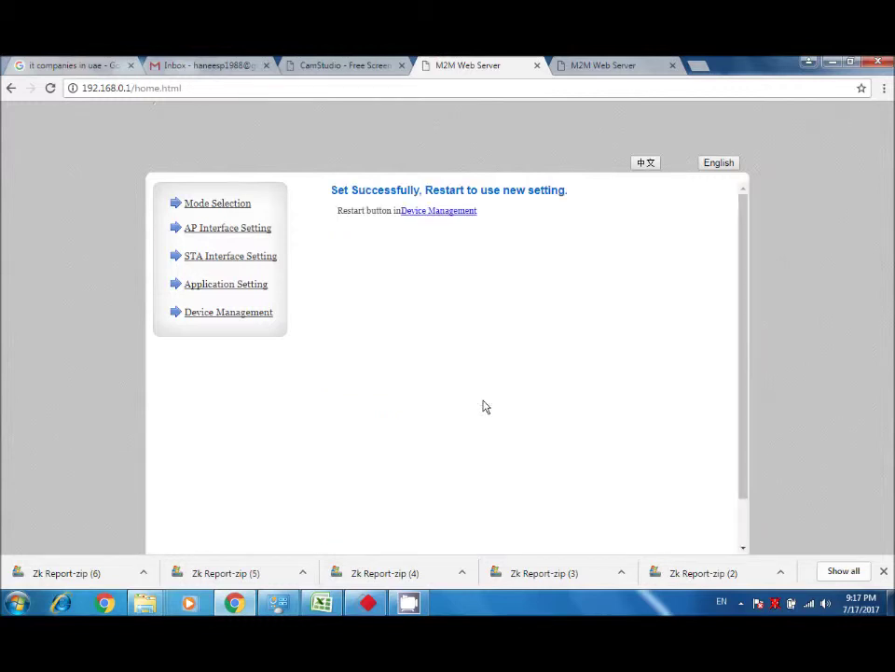
pyautogui.click(247, 258)
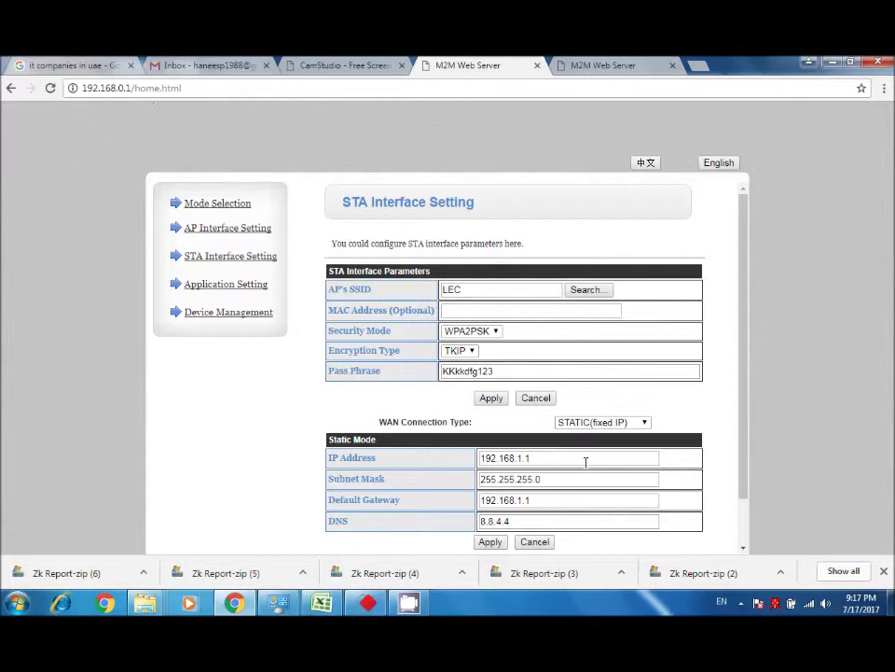
# Change the station's static IP address to 192.168.1.234 and save it
pyautogui.click(586, 460)
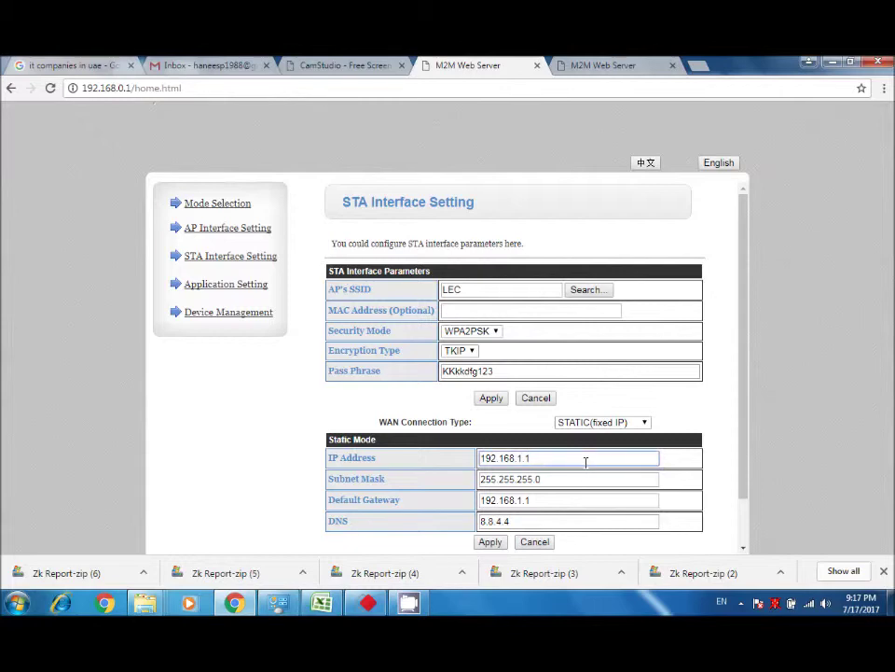
pyautogui.scroll(-1, 750, 486)
pyautogui.write('234')
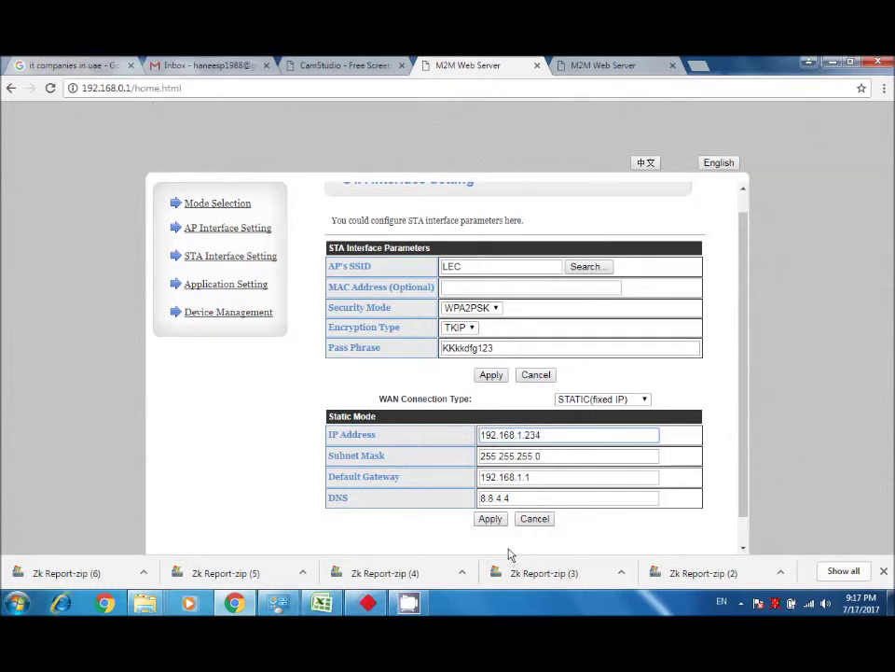
pyautogui.click(493, 522)
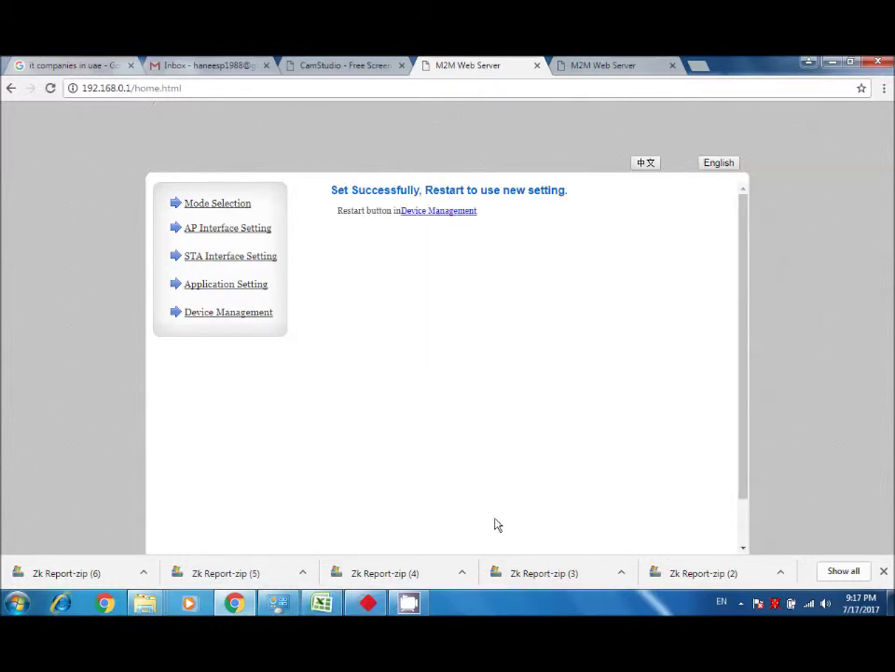